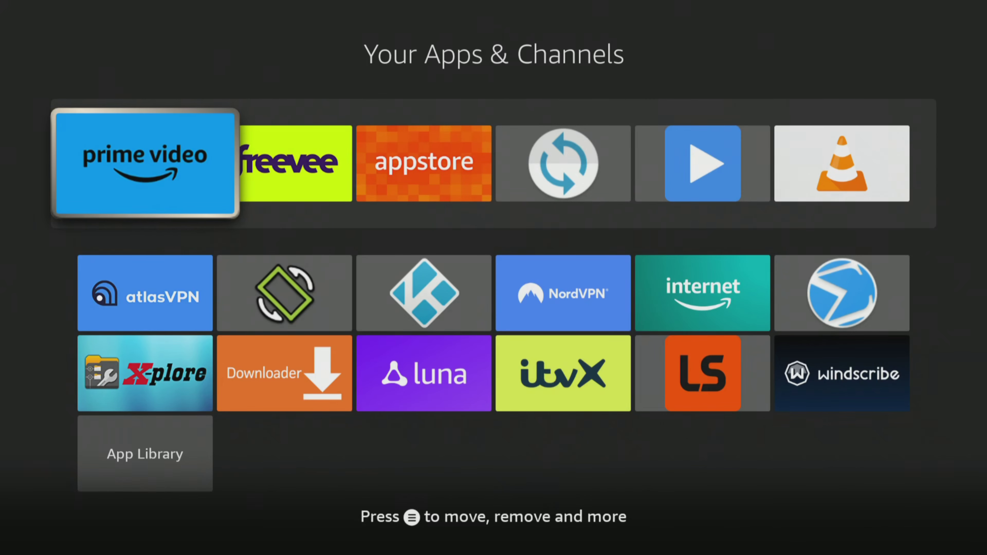
# Start the Mouse Toggle (sync) app from its tile in Your Apps & Channels.
pyautogui.press('Right')
pyautogui.press('Right')
pyautogui.press('Right')
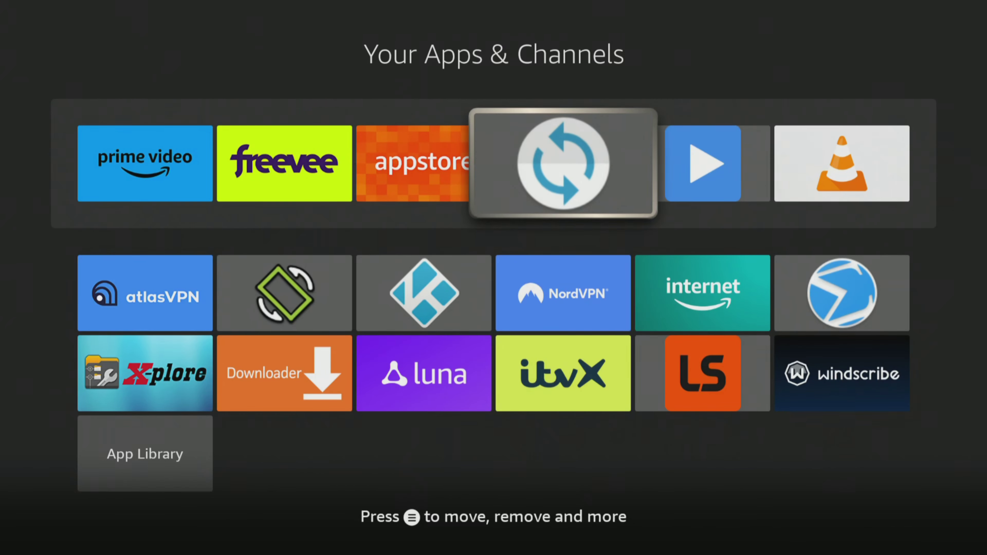
pyautogui.press('Return')
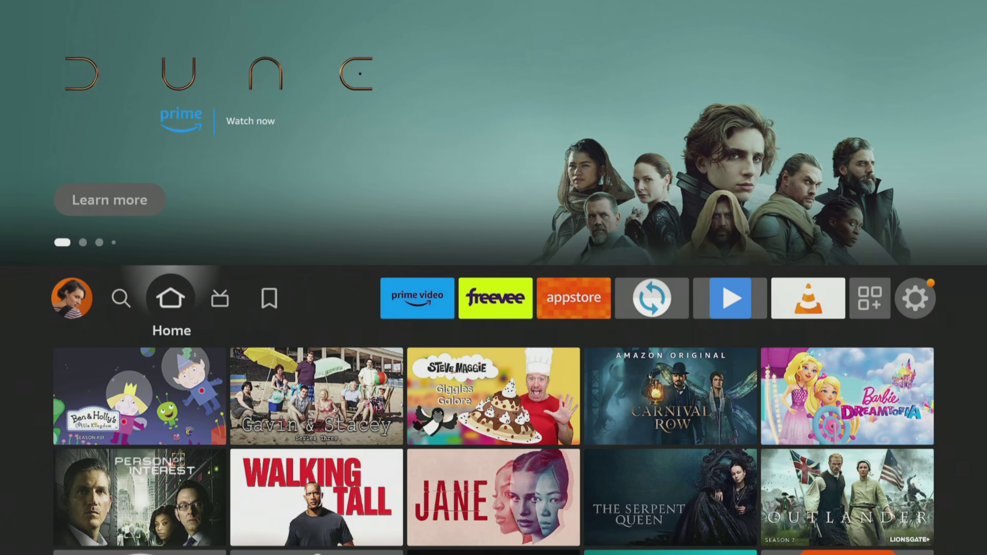
# View the My Fire TV About page showing Fire OS 7.6.4.6, then go back to the Settings grid.
pyautogui.press('Left')
pyautogui.press('Left')
pyautogui.press('Left')
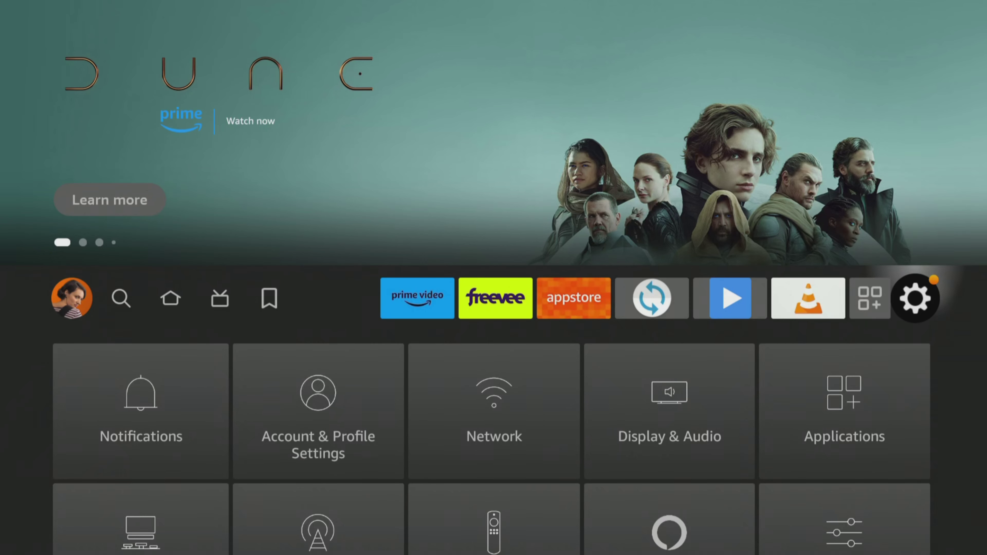
pyautogui.press('Down')
pyautogui.press('Down')
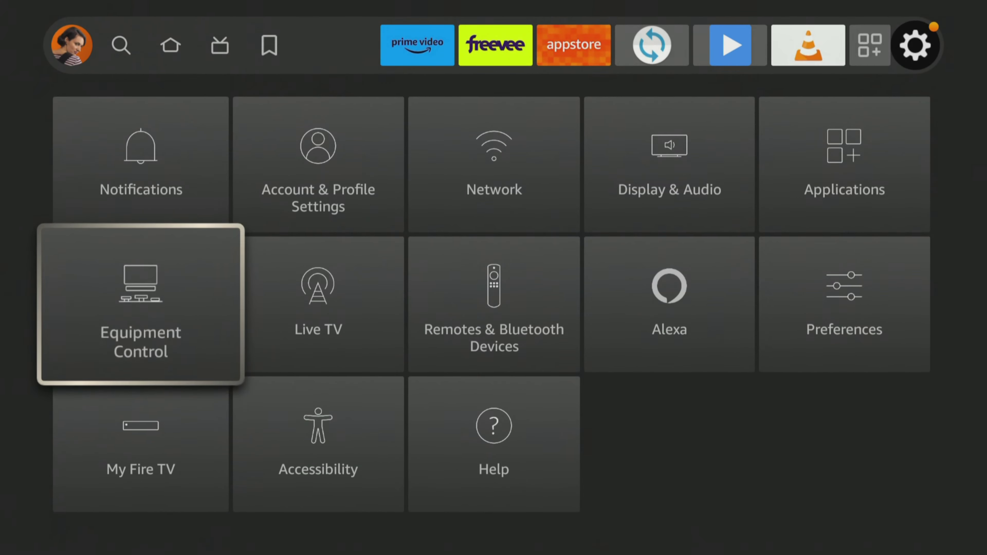
pyautogui.press('Down')
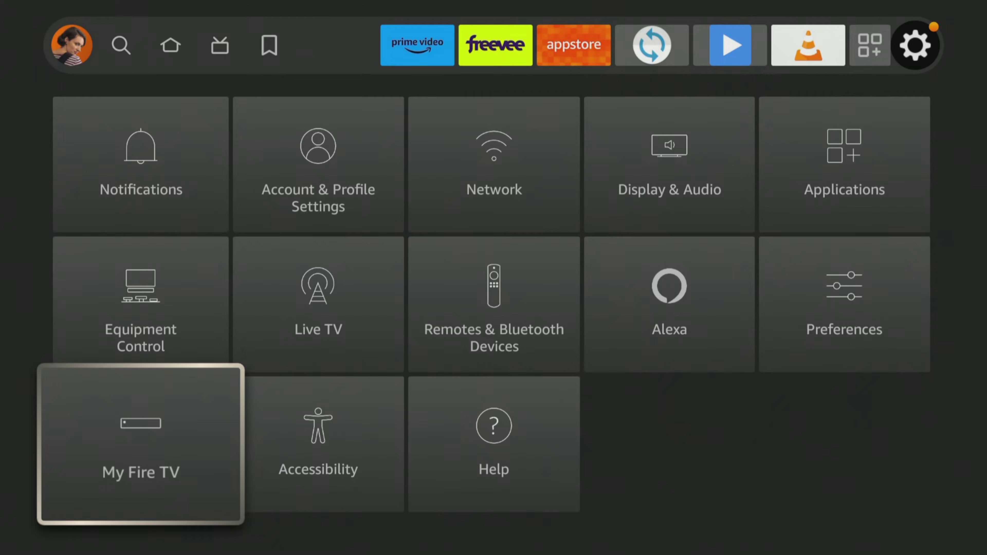
pyautogui.press('Return')
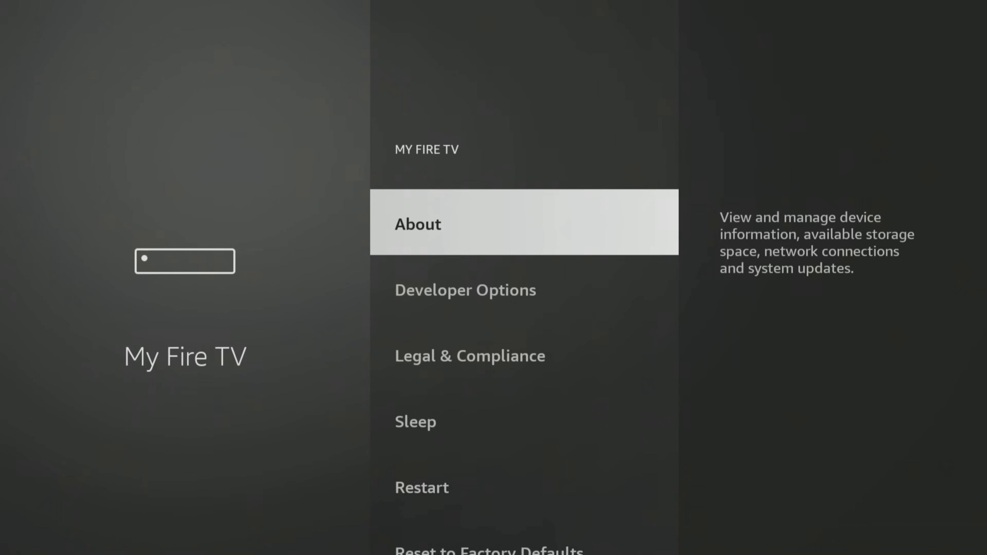
pyautogui.press('Return')
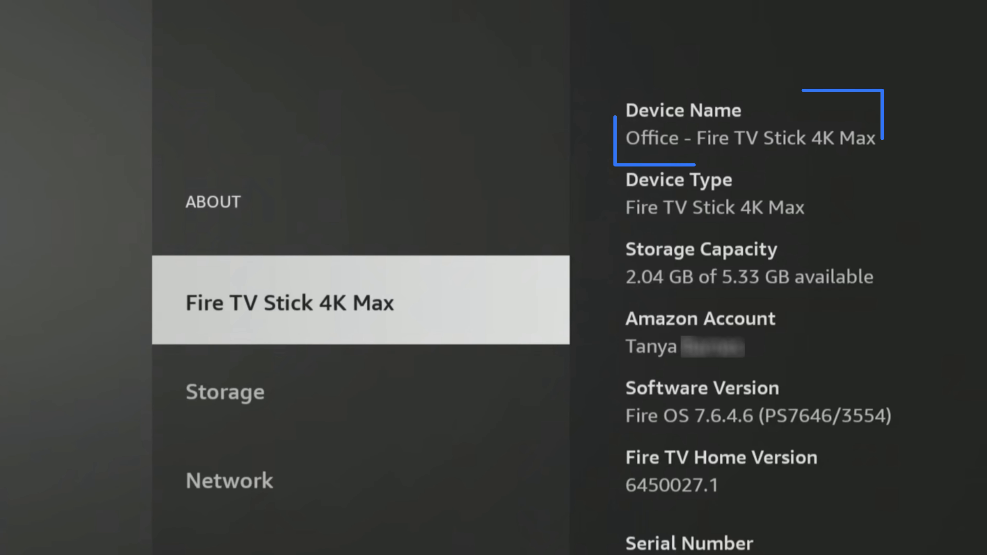
pyautogui.press('Escape')
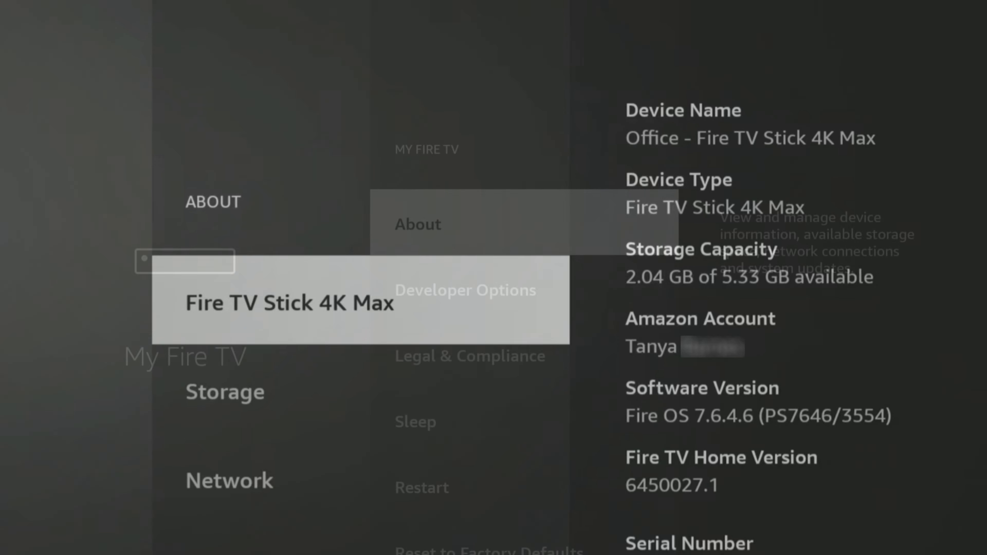
pyautogui.press('Escape')
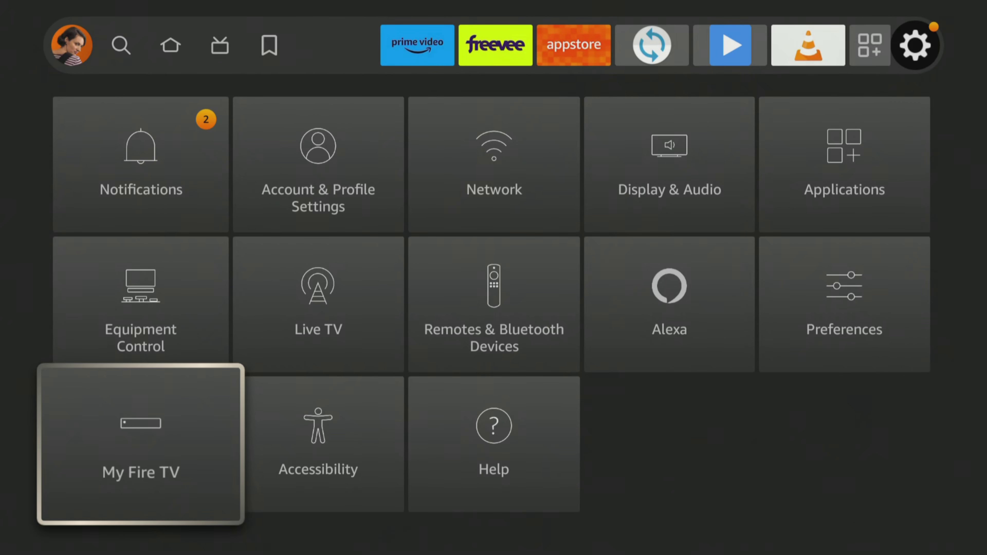
# Open Applications > Manage Installed Applications and move down the installed apps list.
pyautogui.press('Up')
pyautogui.press('Up')
pyautogui.press('Right')
pyautogui.press('Right')
pyautogui.press('Right')
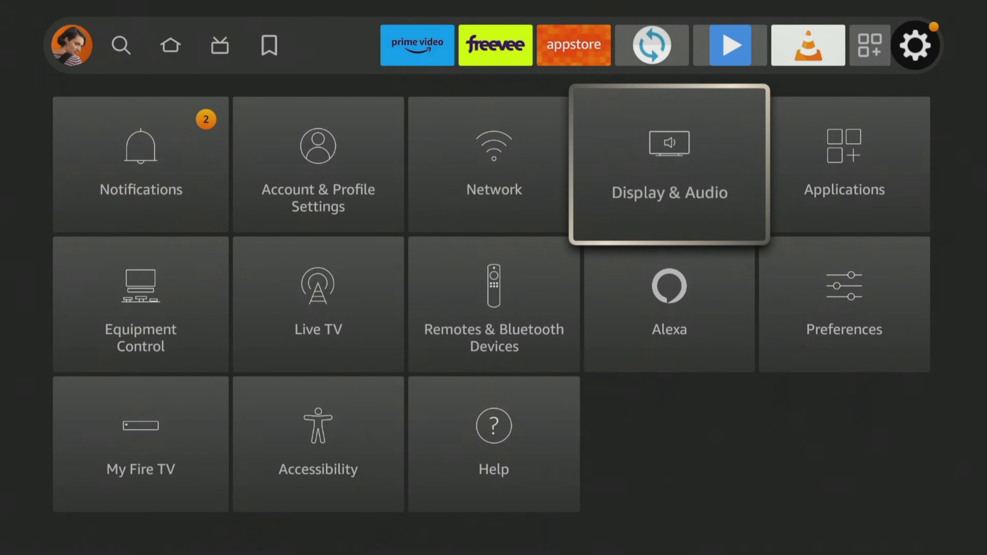
pyautogui.press('Right')
pyautogui.press('Return')
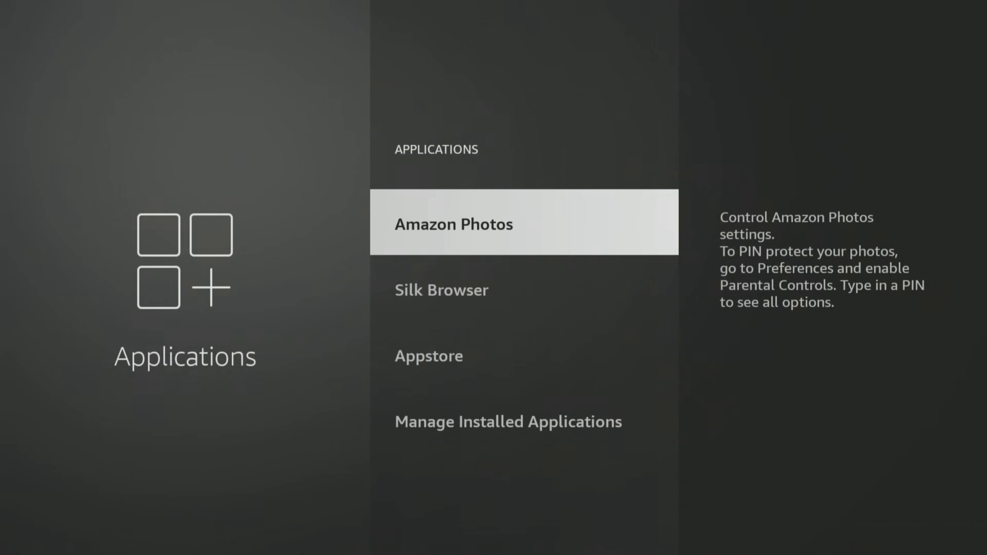
pyautogui.press('Down')
pyautogui.press('Down')
pyautogui.press('Down')
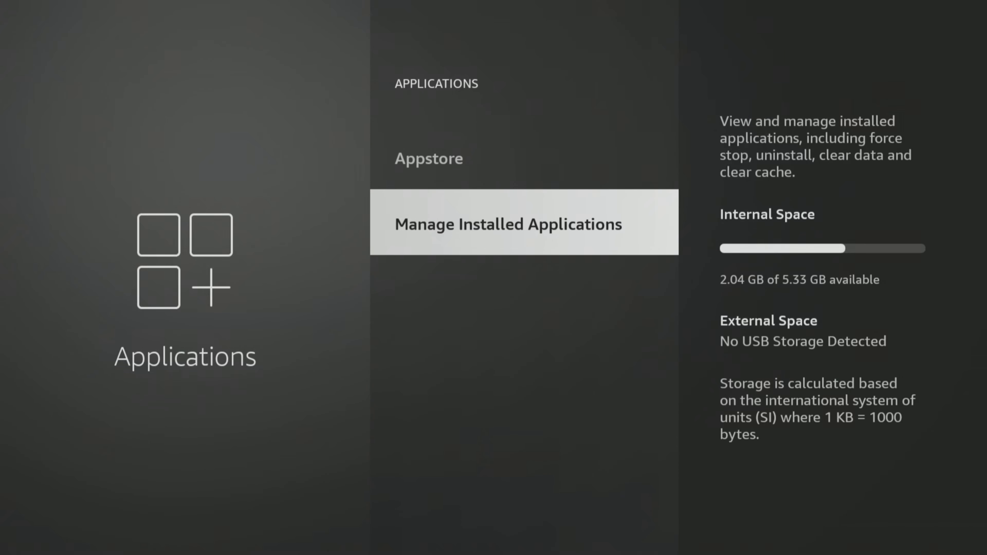
pyautogui.press('Return')
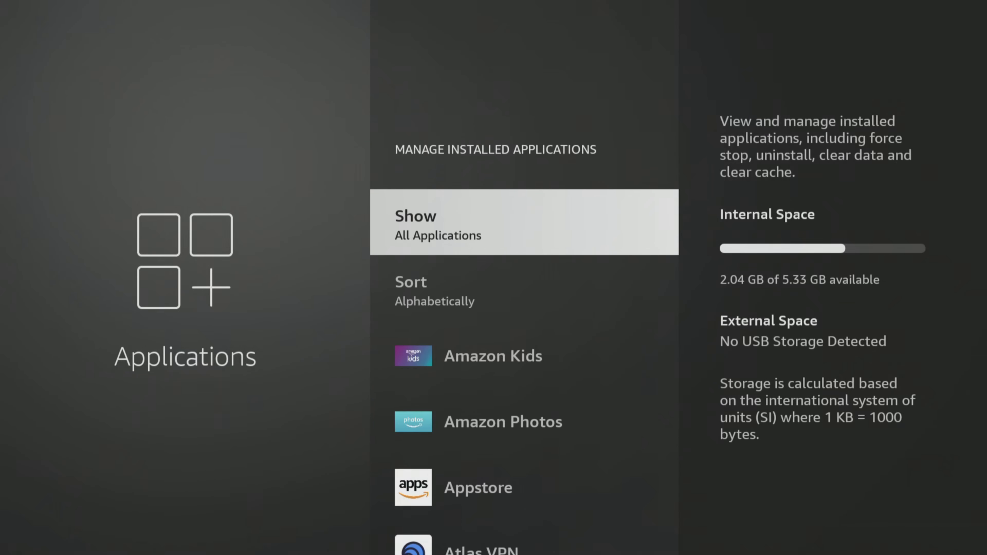
pyautogui.press('Down')
pyautogui.press('Down')
pyautogui.press('Down')
pyautogui.press('Down')
pyautogui.press('Down')
pyautogui.press('Down')
pyautogui.press('Down')
pyautogui.press('Down')
pyautogui.press('Down')
pyautogui.press('Down')
pyautogui.press('Down')
pyautogui.press('Down')
pyautogui.press('Down')
pyautogui.press('Down')
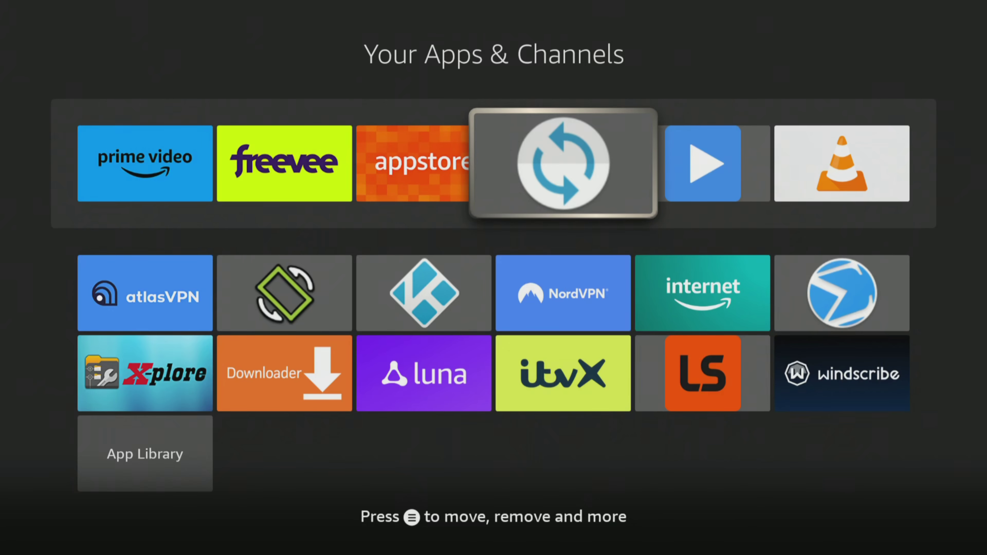
# Open the Mouse Toggle app from its tile.
pyautogui.press('Return')
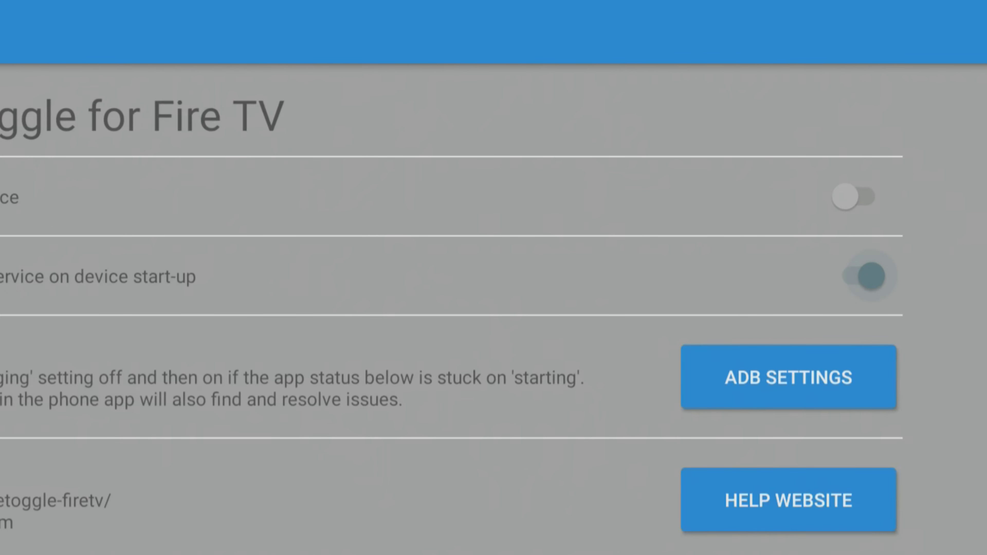
# Turn off mouse service auto-start at boot and open ADB Settings to check debugging.
pyautogui.press('Return')
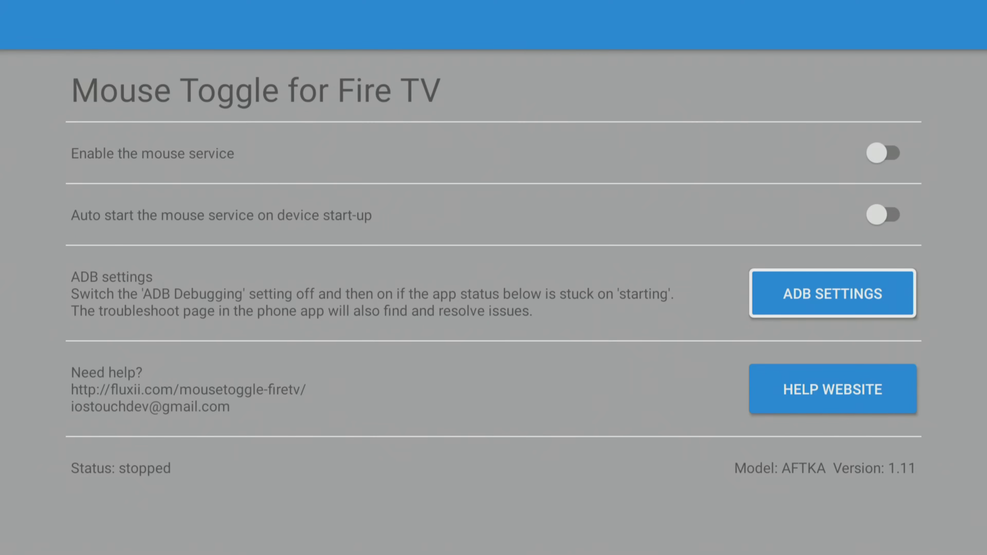
pyautogui.press('Return')
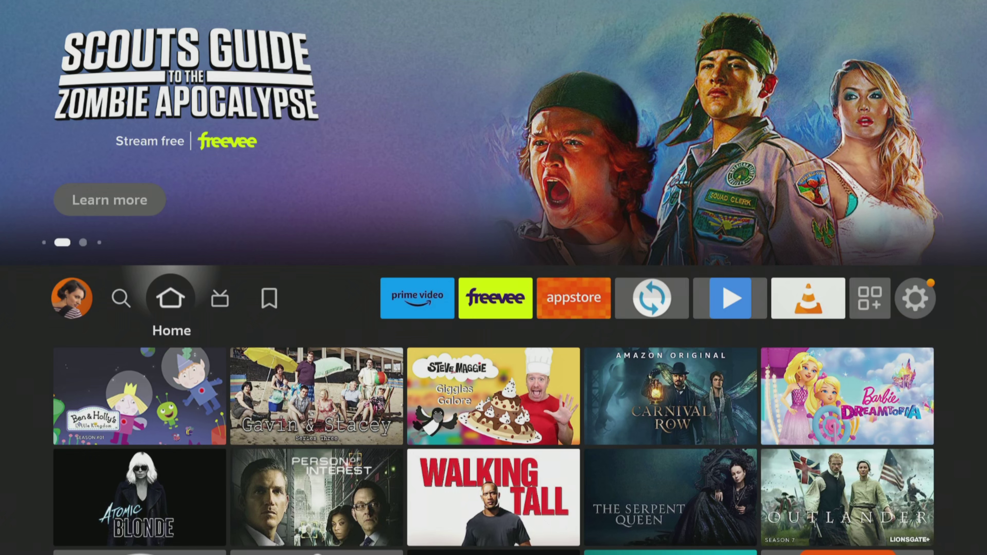
# Switch ADB Debugging ON in My Fire TV > Developer Options, then relaunch Mouse Toggle.
pyautogui.press('Left')
pyautogui.press('Left')
pyautogui.press('Left')
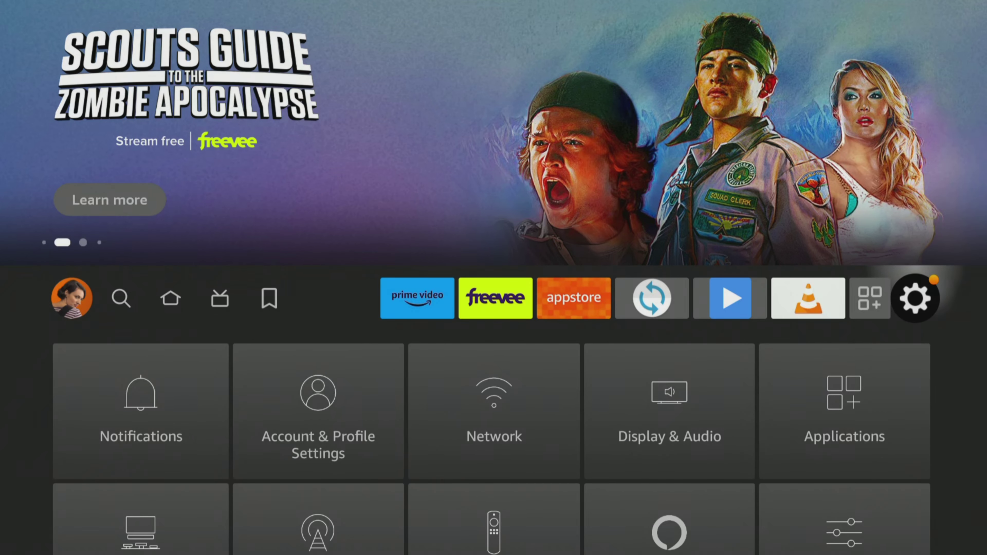
pyautogui.press('Down')
pyautogui.press('Down')
pyautogui.press('Down')
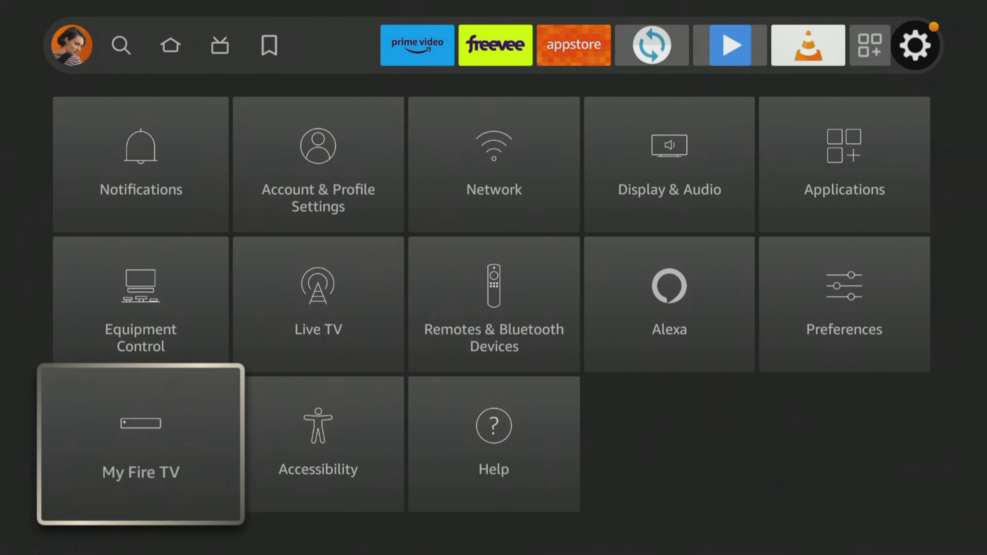
pyautogui.press('Return')
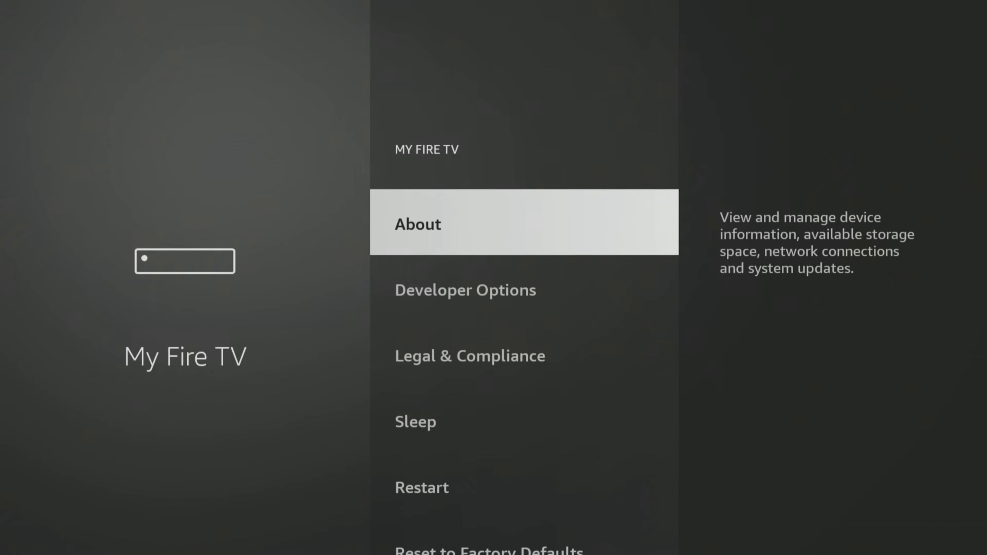
pyautogui.press('Down')
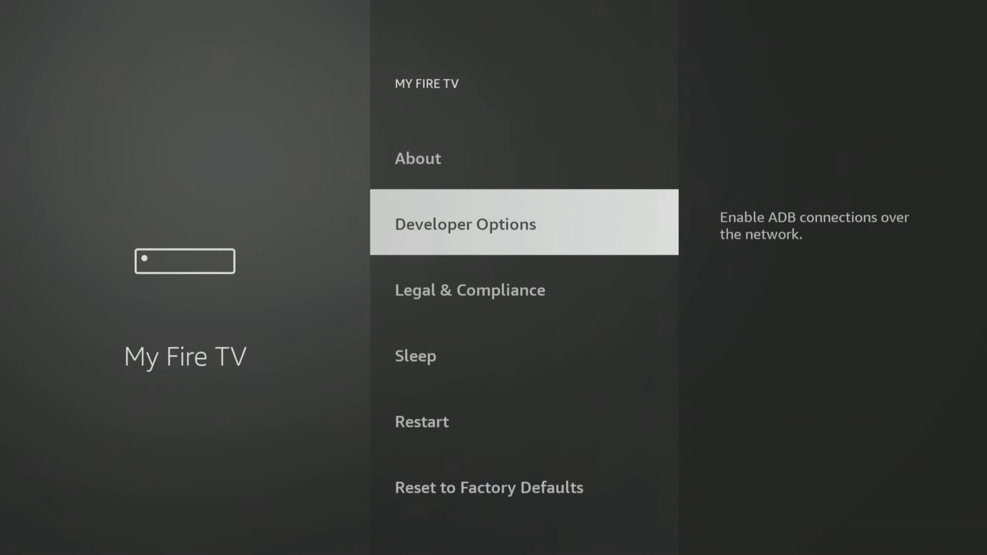
pyautogui.press('Return')
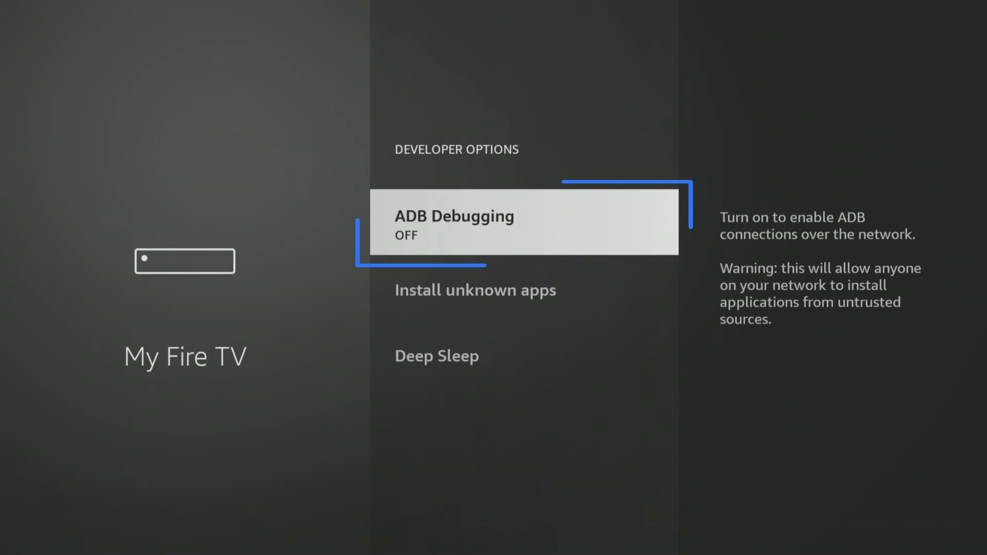
pyautogui.press('Return')
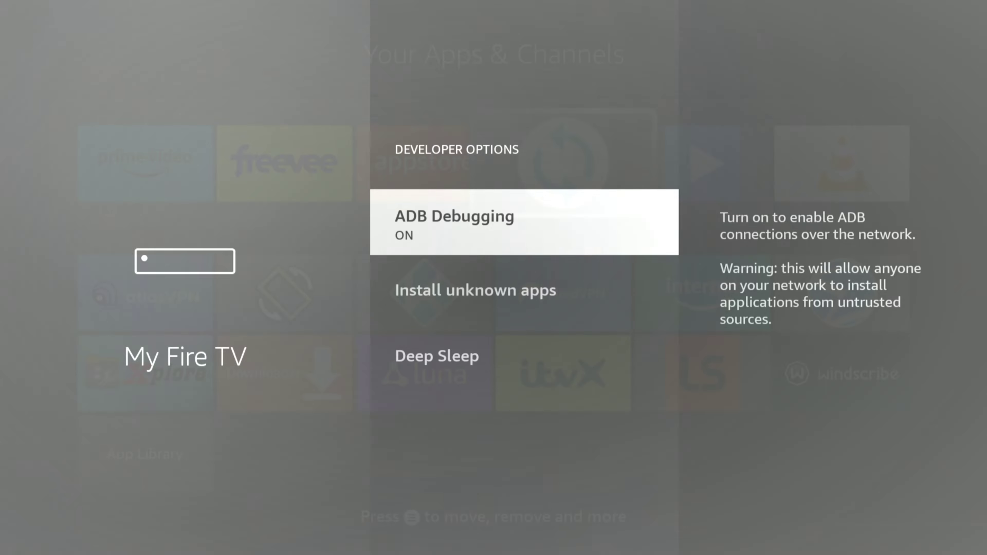
pyautogui.press('Return')
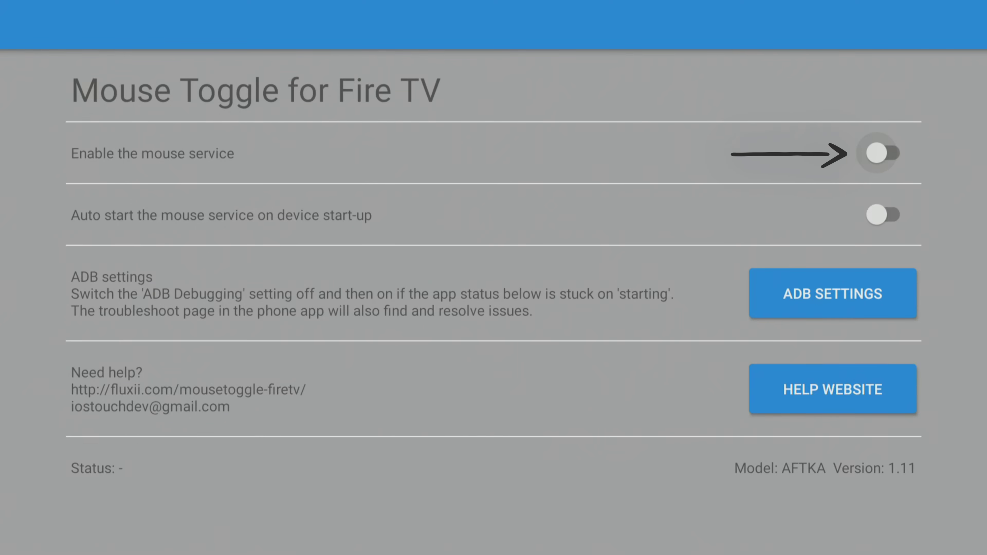
# Turn on the 'Enable the mouse service' toggle in Mouse Toggle.
pyautogui.press('Return')
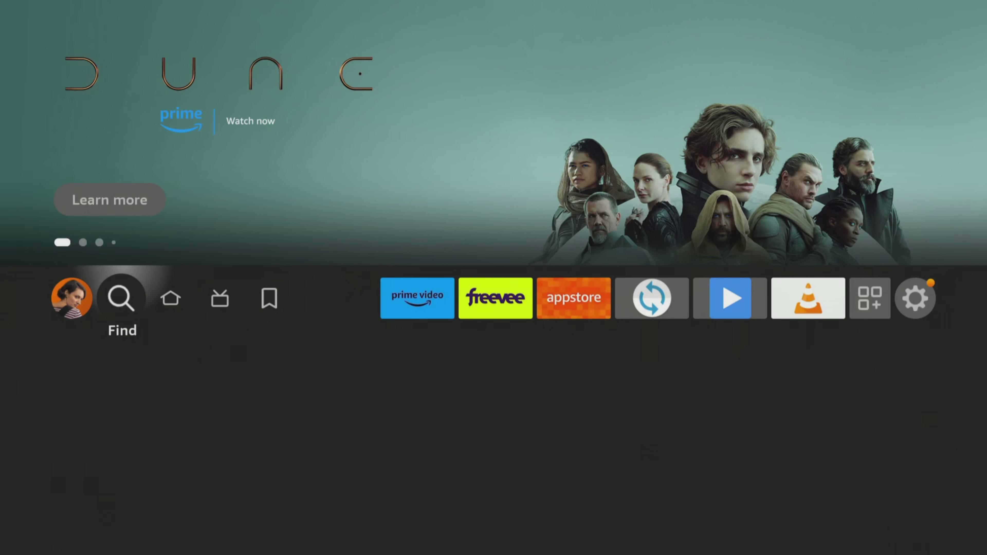
# Go to Settings > Display & Audio > Display.
pyautogui.press('Left')
pyautogui.press('Left')
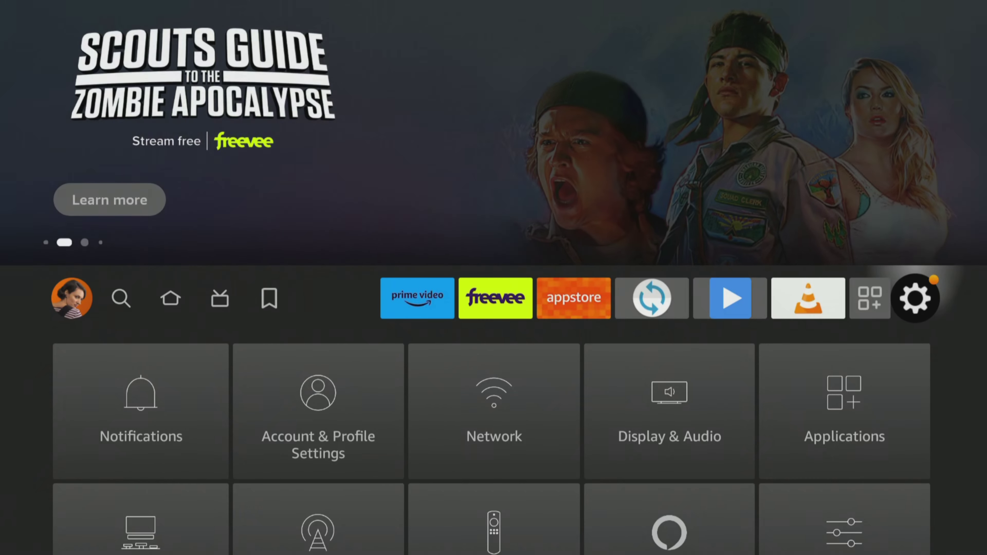
pyautogui.press('Down')
pyautogui.press('Right')
pyautogui.press('Right')
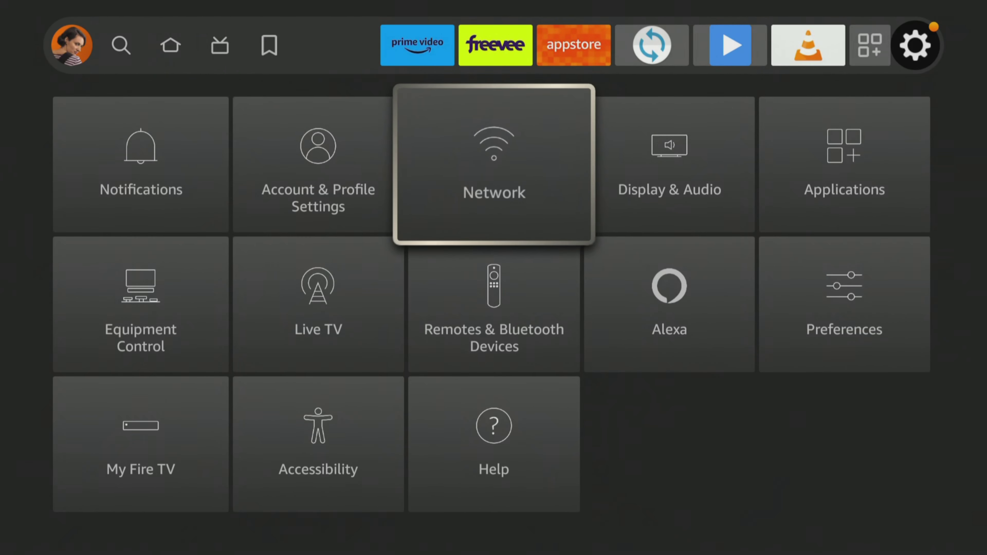
pyautogui.press('Right')
pyautogui.press('Return')
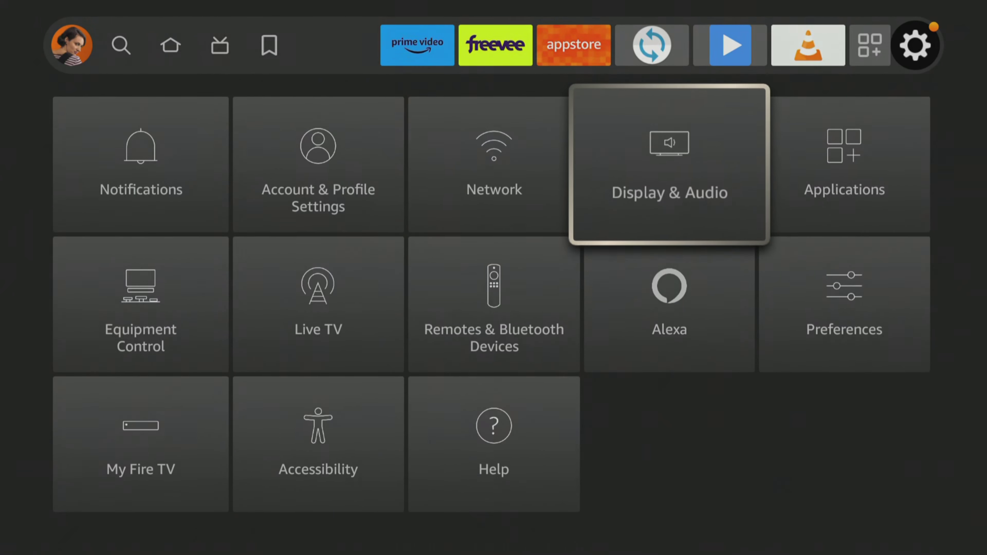
pyautogui.press('Down')
pyautogui.press('Down')
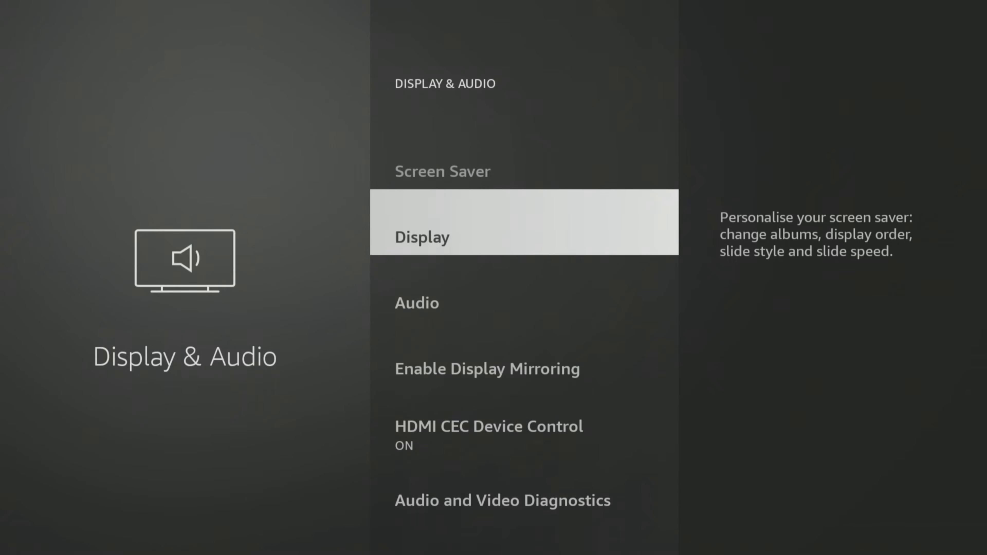
pyautogui.press('Return')
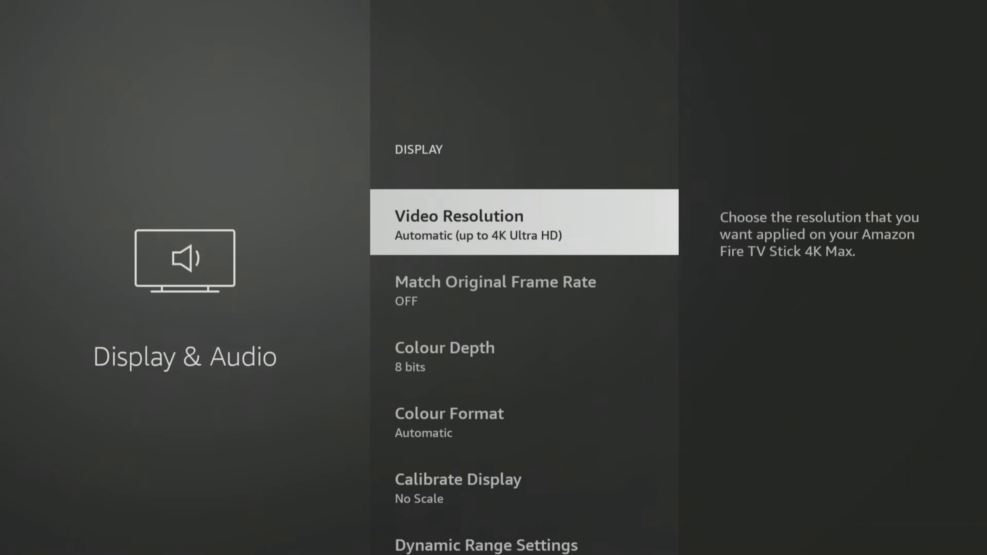
# Set Video Resolution to 2160p 50 Hz and confirm keeping it.
pyautogui.press('Return')
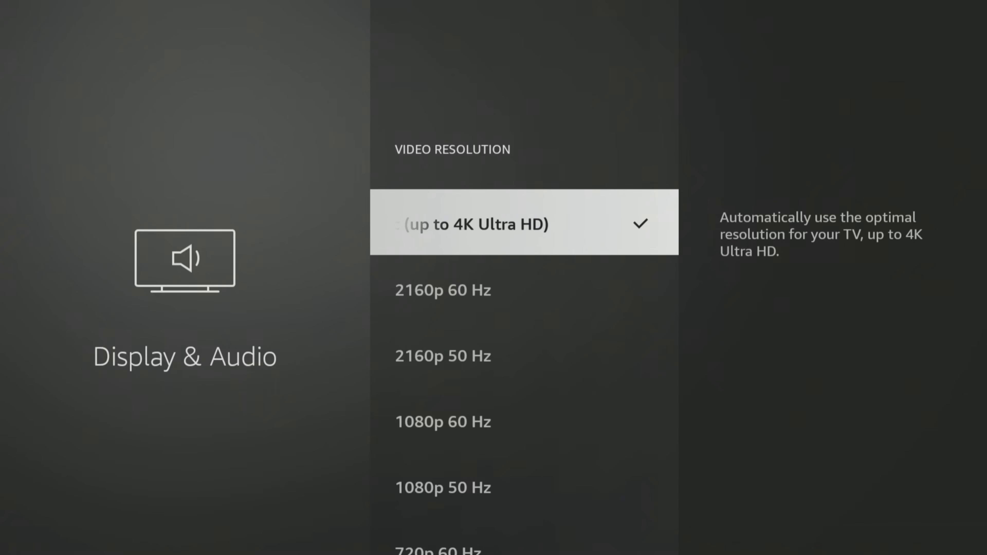
pyautogui.press('Down')
pyautogui.press('Down')
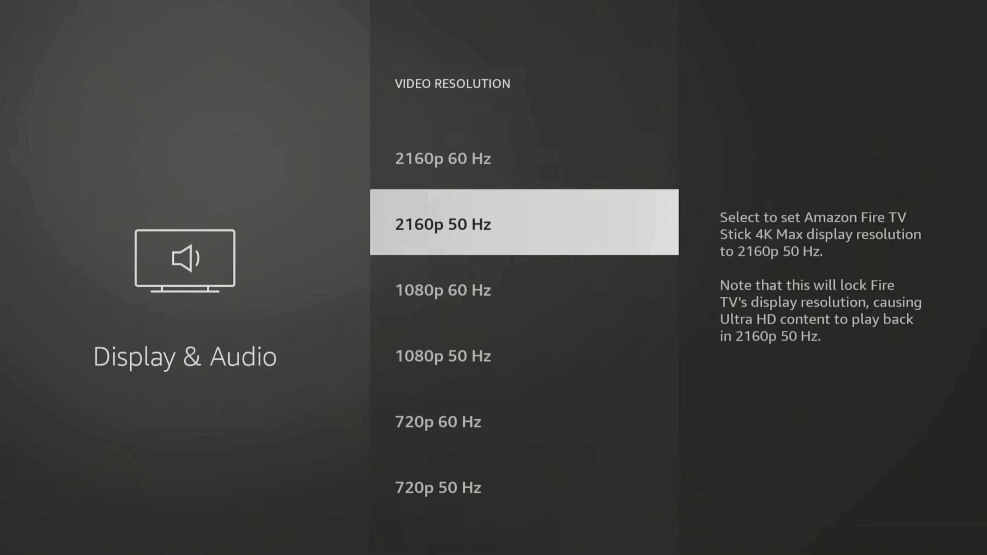
pyautogui.press('Down')
pyautogui.press('Down')
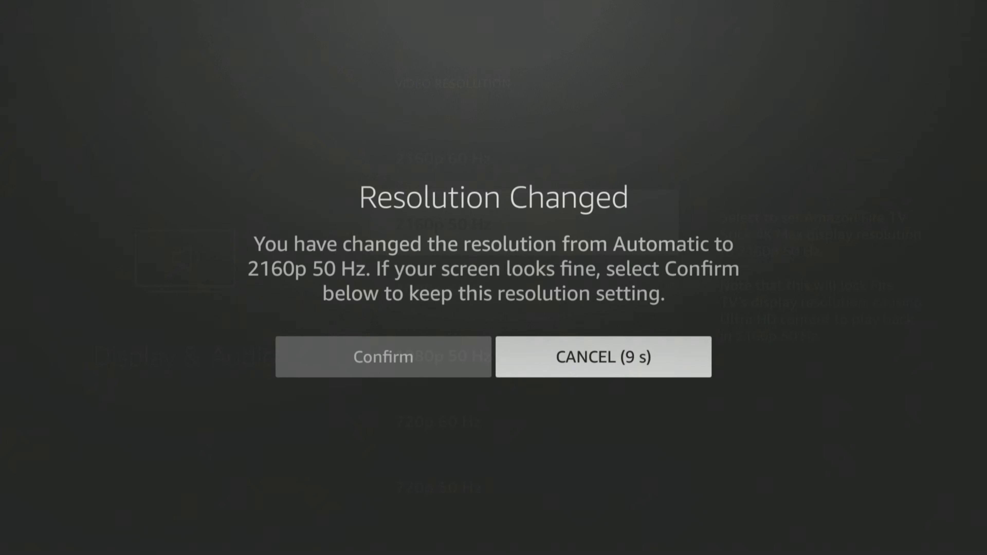
pyautogui.press('Left')
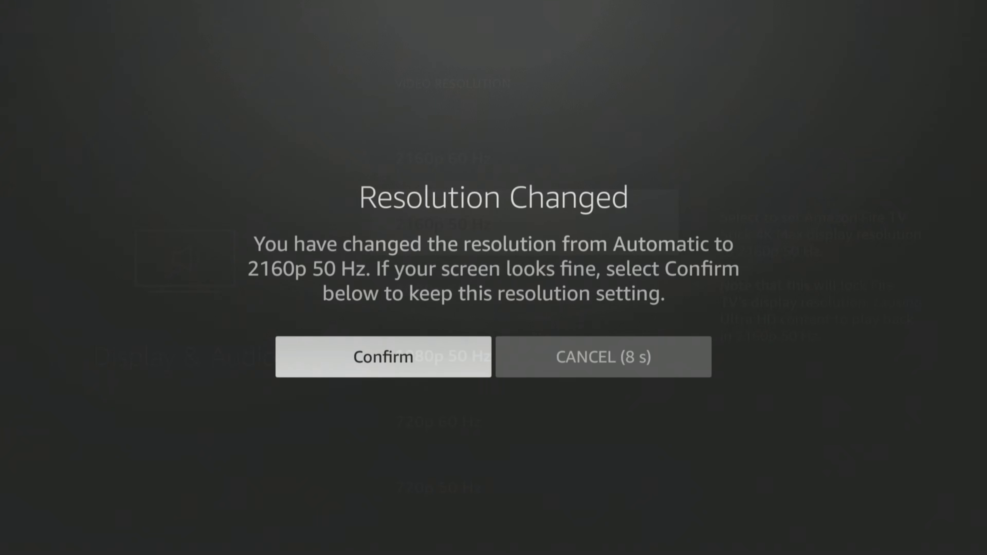
pyautogui.press('Return')
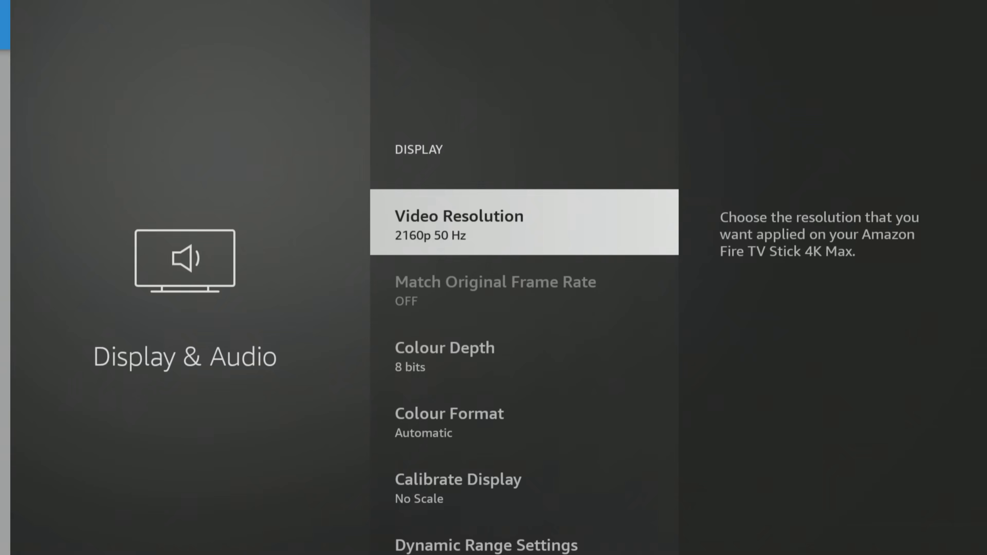